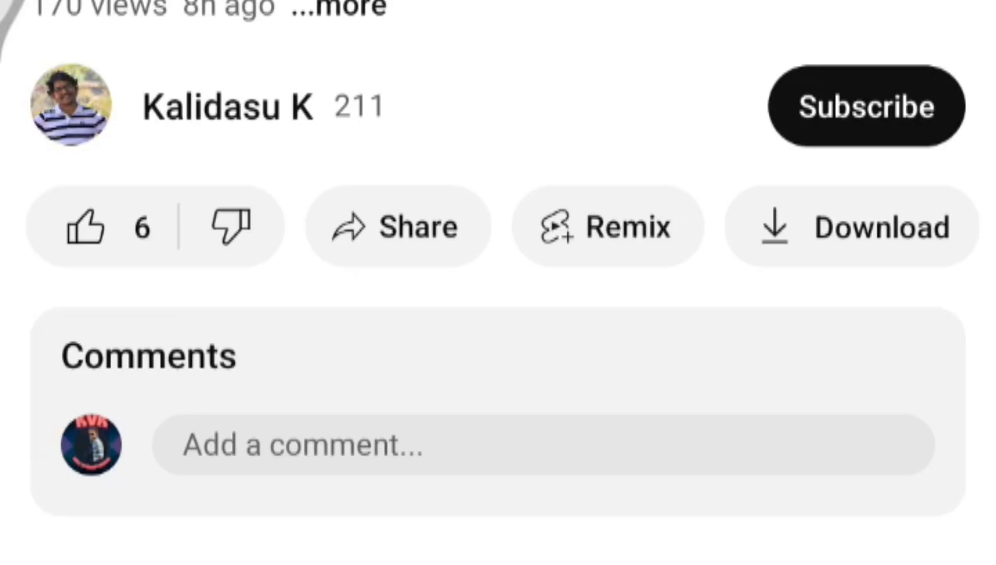
pyautogui.click(108, 229)
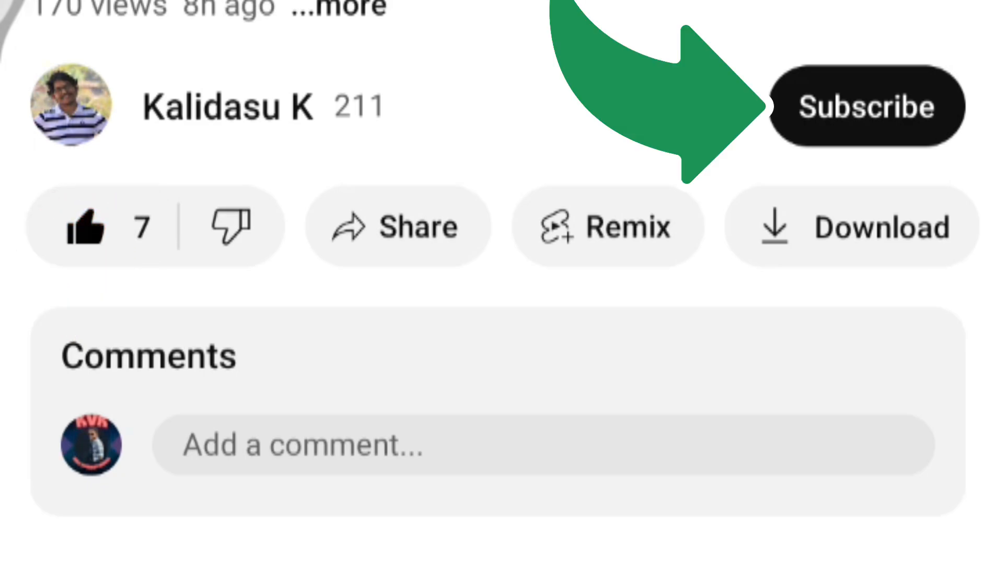
pyautogui.click(867, 106)
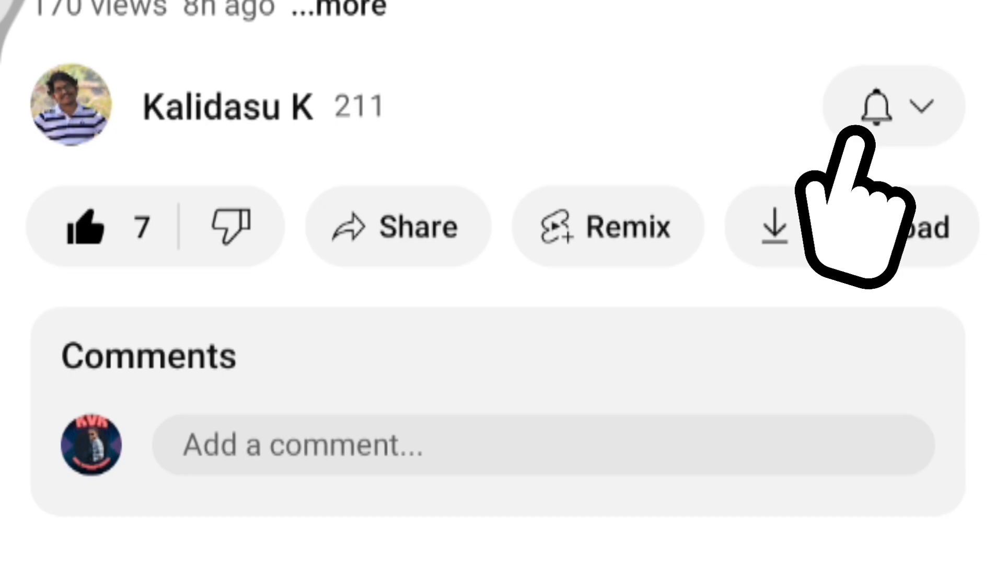
pyautogui.click(884, 107)
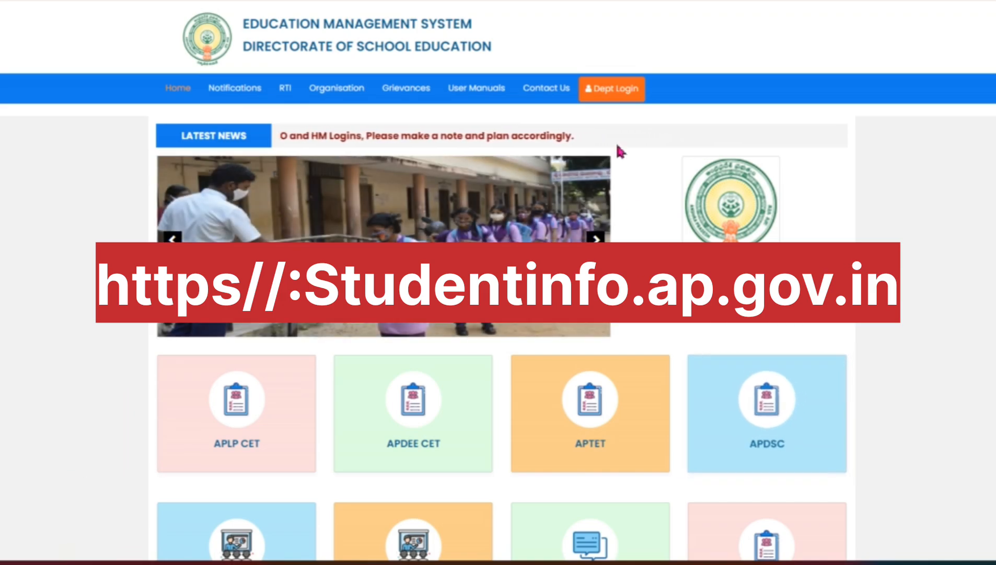
# Enter the department login area and open the Holistic Progress Remarks service.
pyautogui.click(610, 94)
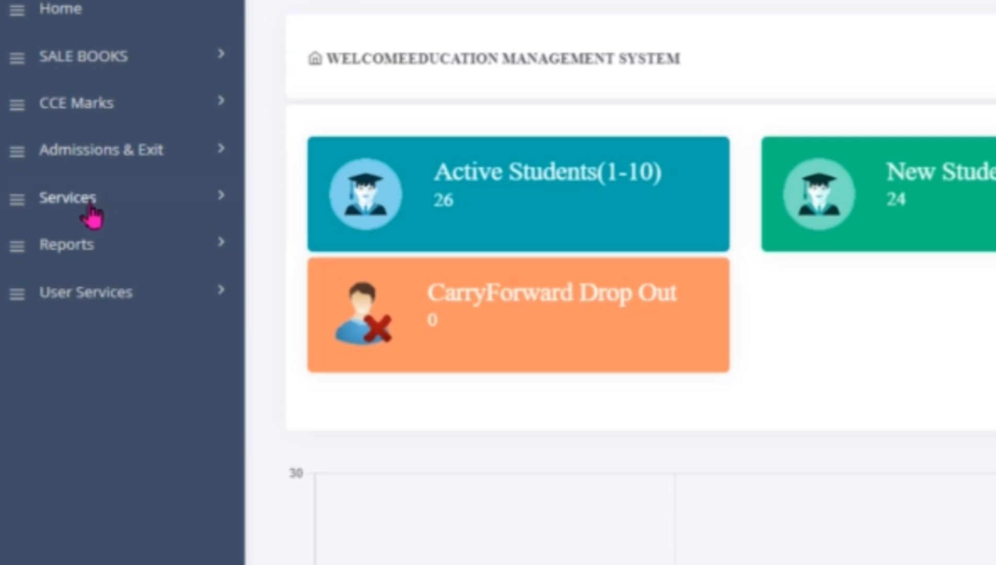
pyautogui.click(90, 206)
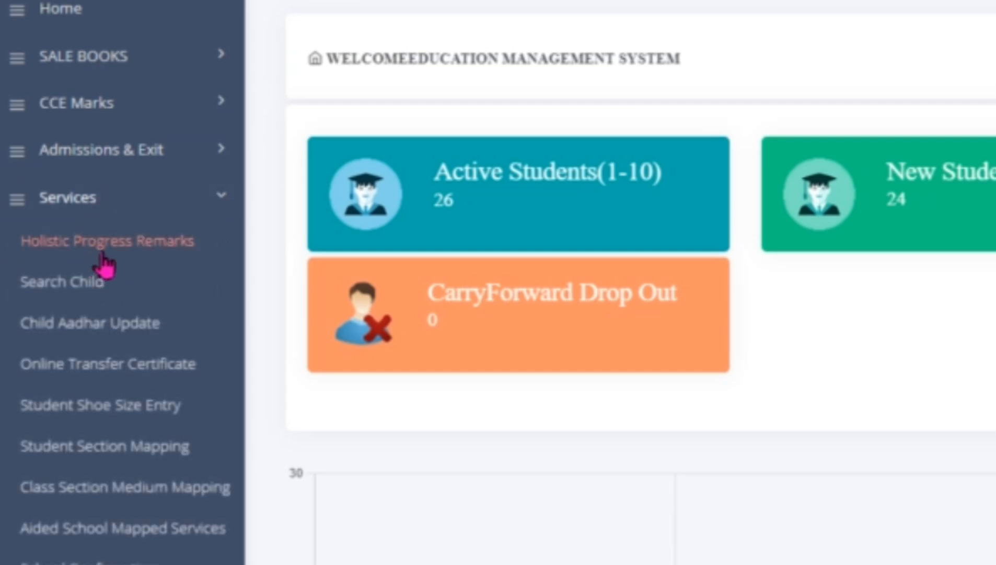
pyautogui.click(133, 255)
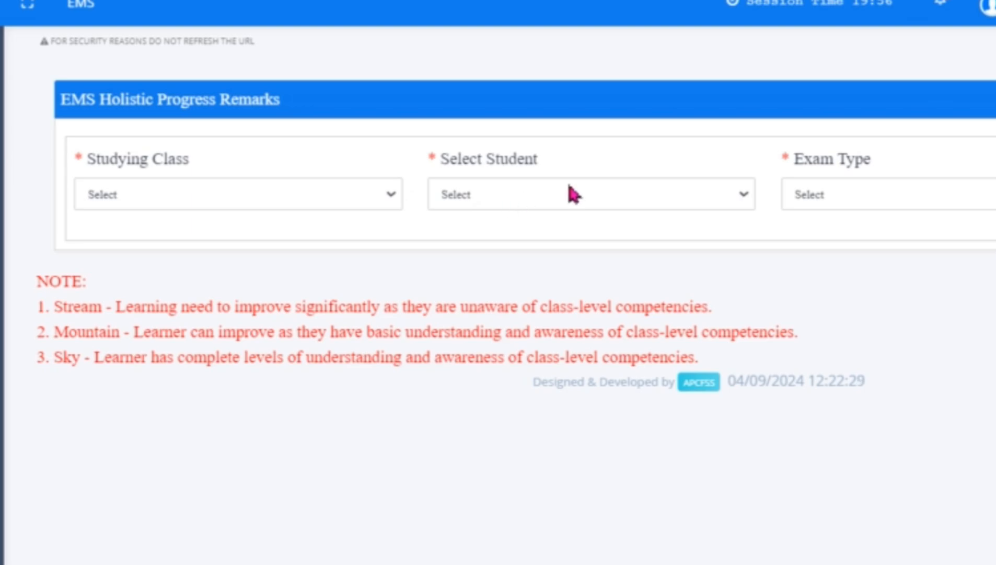
# Load the holistic progress remarks form for studying class 4, the first listed student and exam type SA1.
pyautogui.click(126, 199)
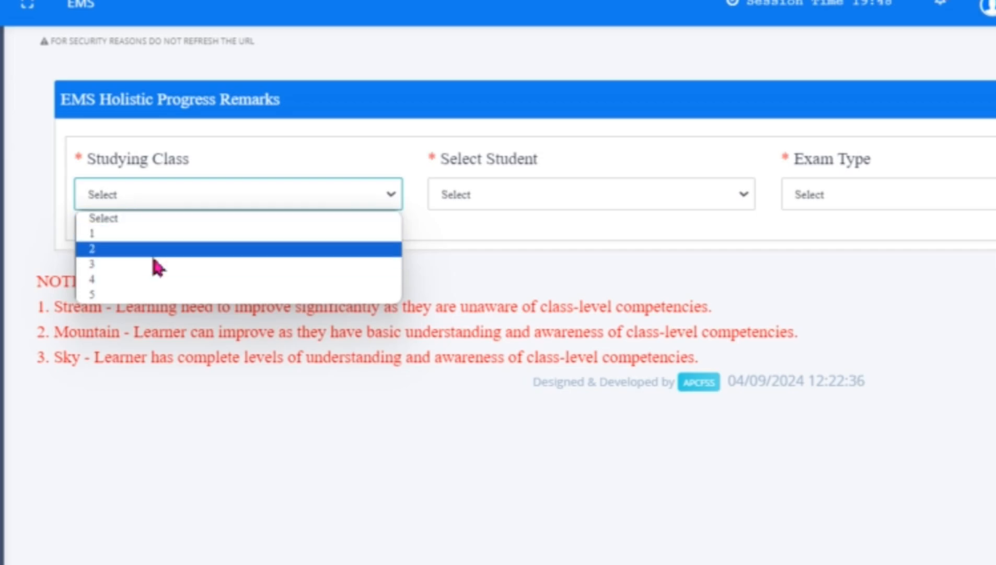
pyautogui.click(134, 281)
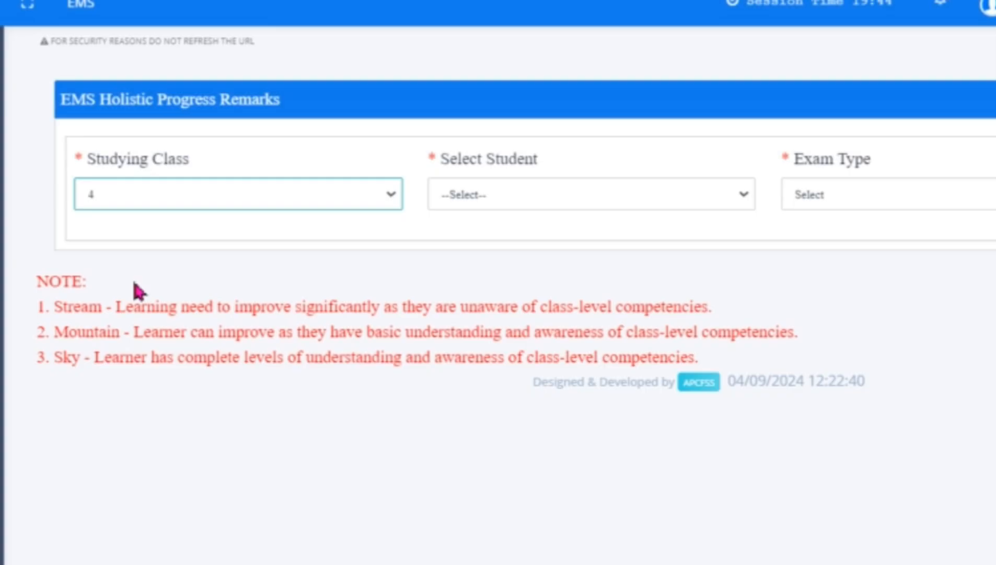
pyautogui.click(532, 199)
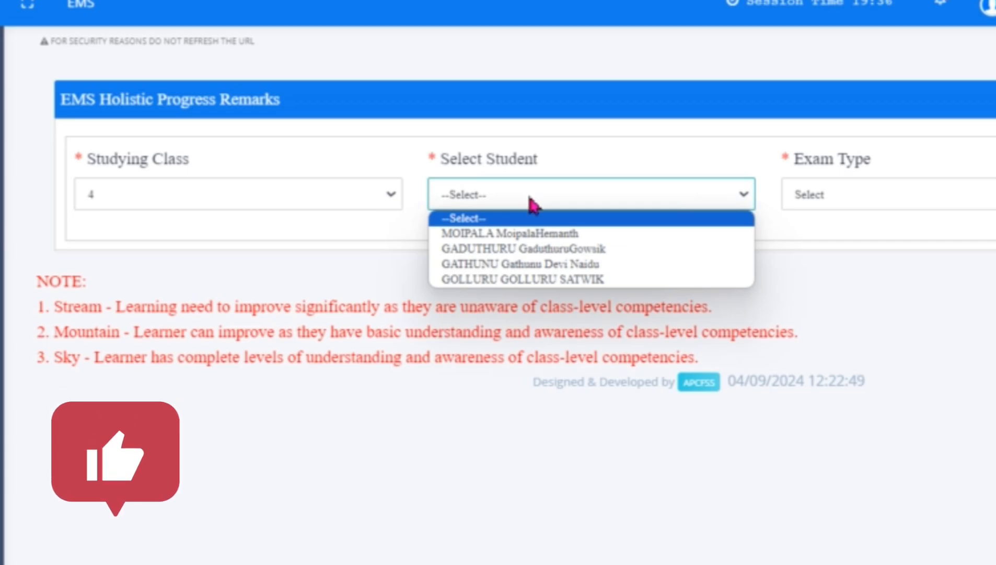
pyautogui.click(585, 234)
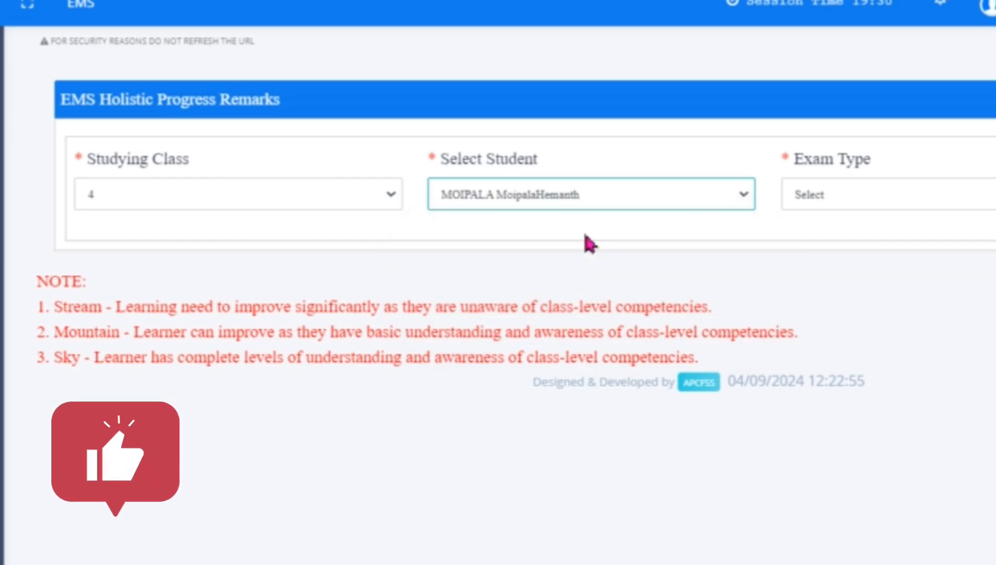
pyautogui.click(872, 197)
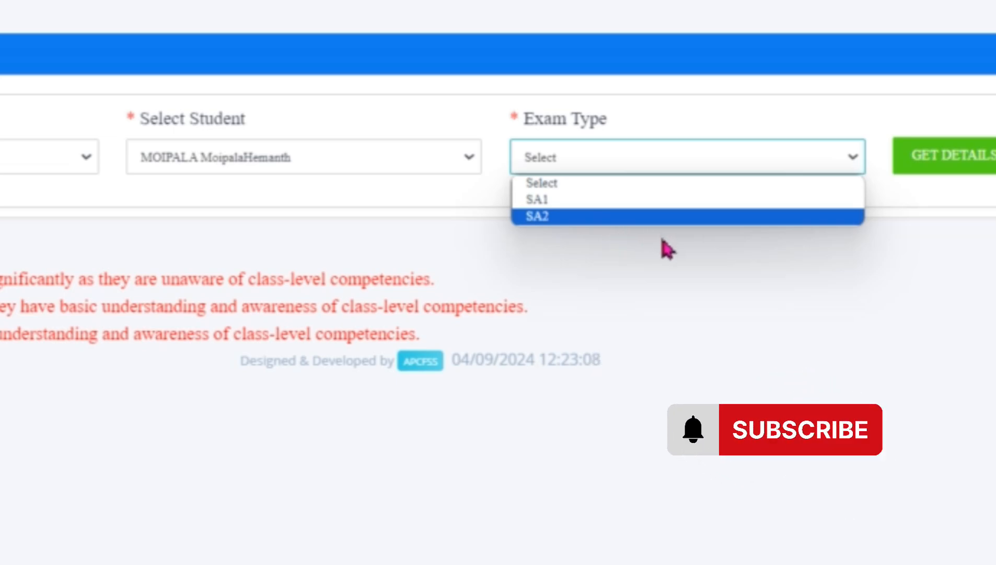
pyautogui.click(560, 201)
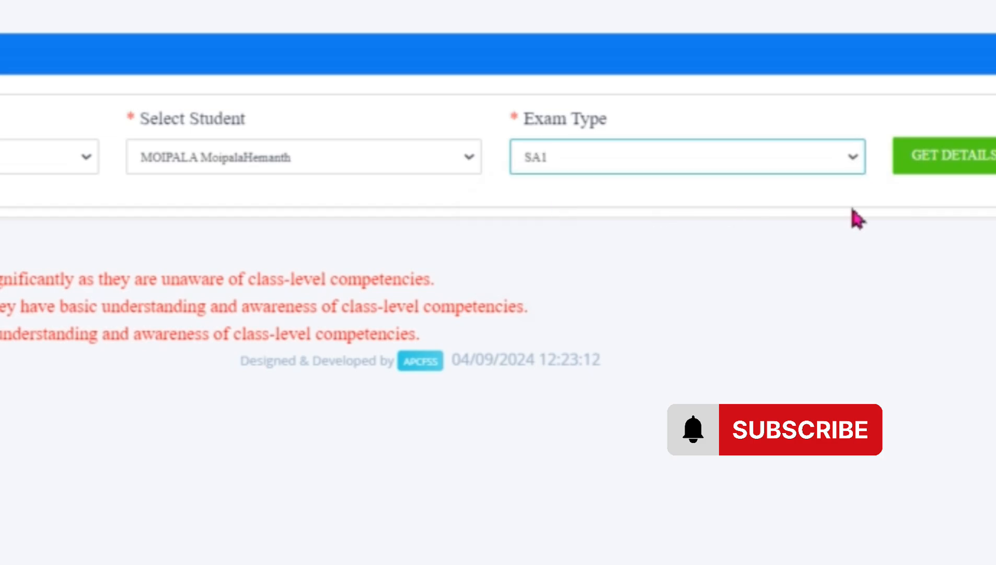
pyautogui.click(968, 171)
pyautogui.click(969, 171)
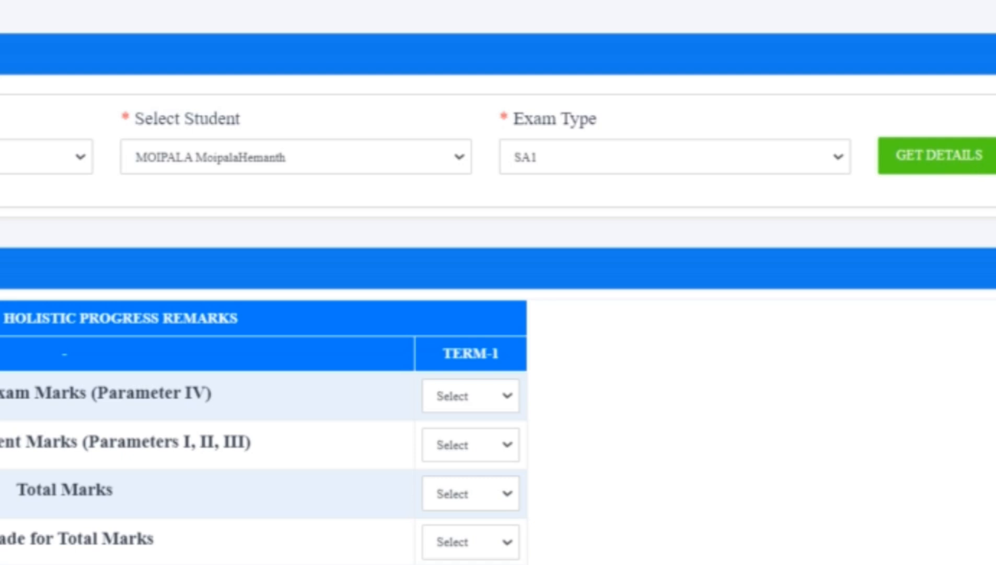
# Try the Stream and Mountain ratings for the Term-1 Written Exam Marks (Parameter IV).
pyautogui.scroll(-4, 498, 282)
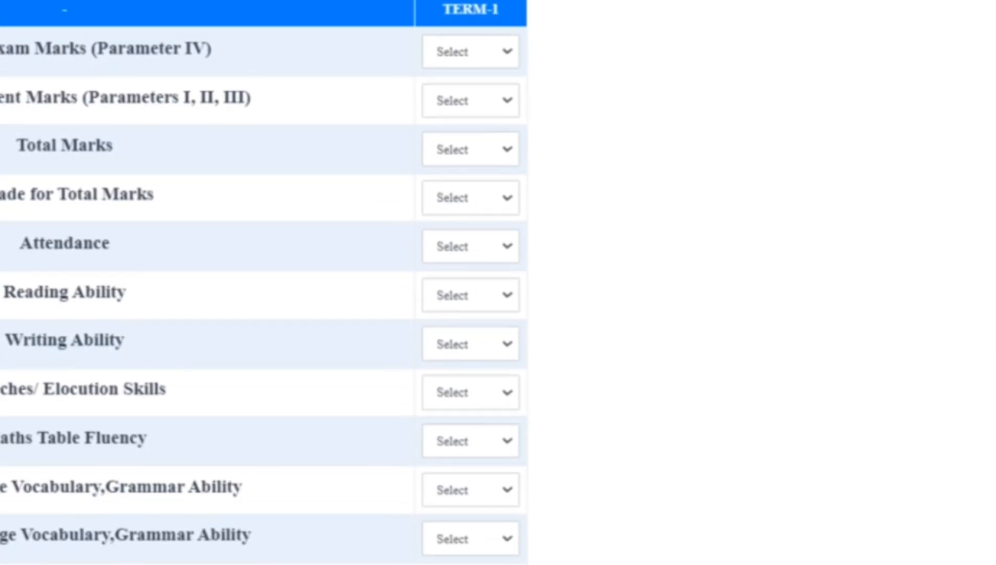
pyautogui.scroll(1, 498, 282)
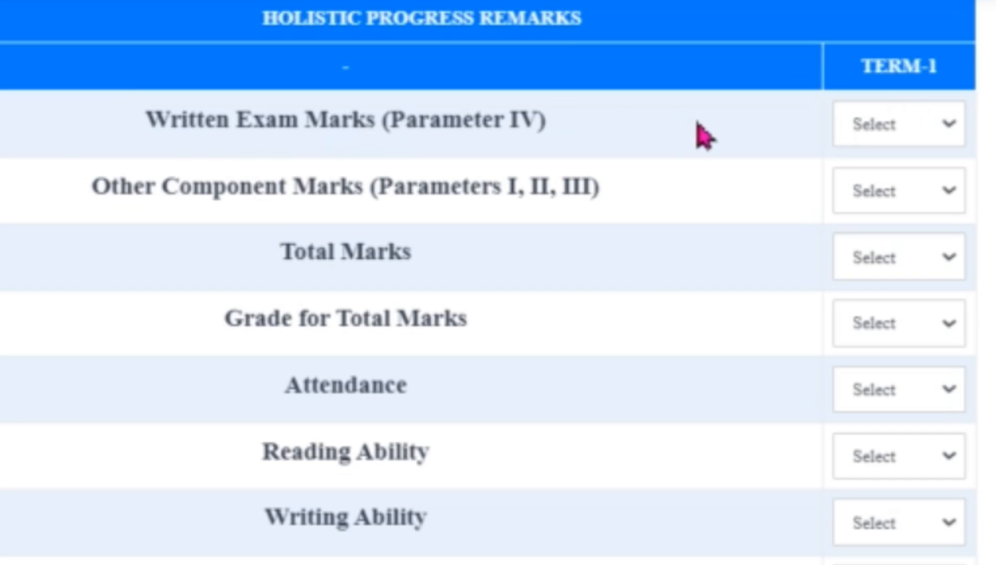
pyautogui.click(920, 127)
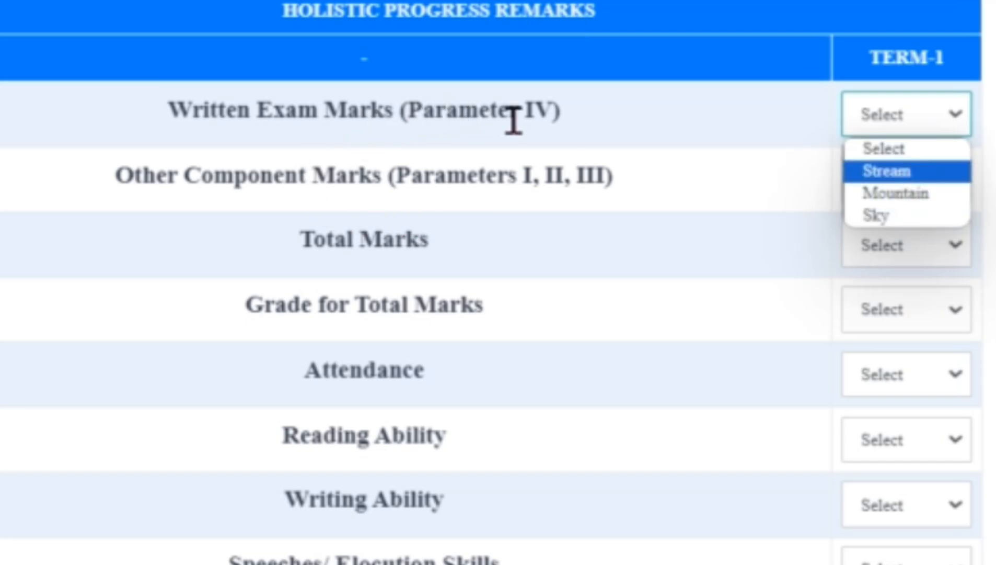
pyautogui.click(912, 172)
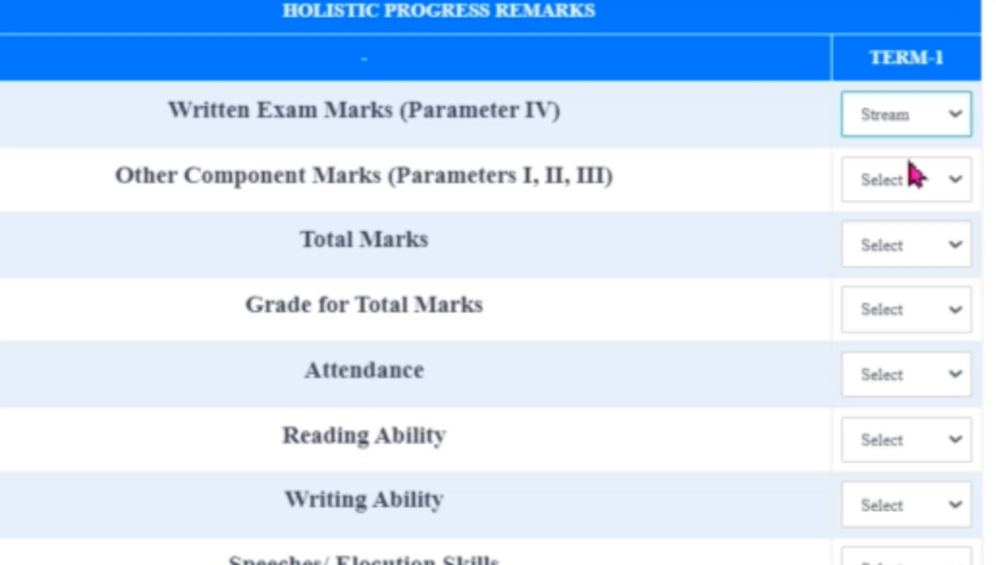
pyautogui.click(882, 102)
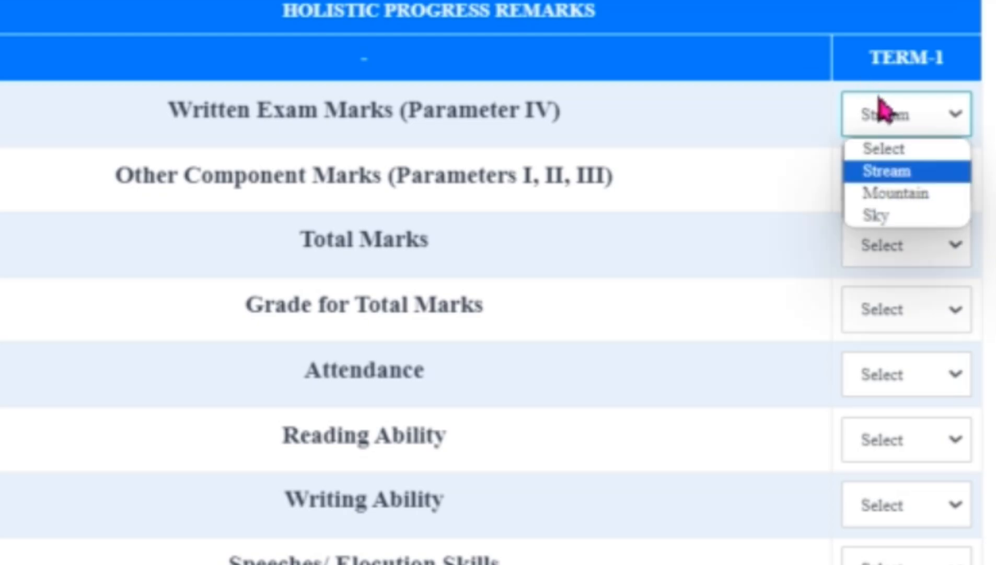
pyautogui.click(925, 194)
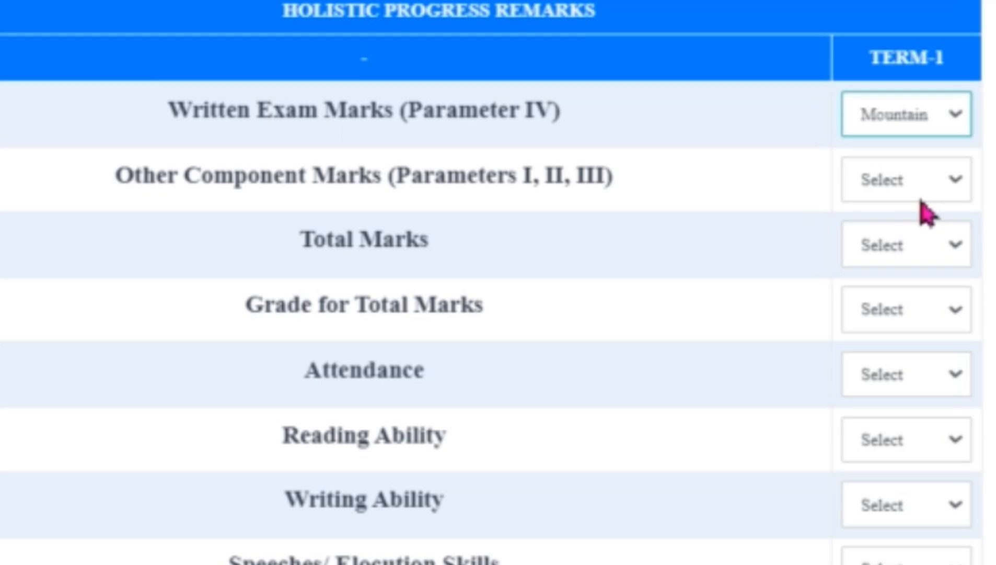
# Set the Term-1 rating for Written Exam Marks (Parameter IV) to Sky.
pyautogui.click(889, 128)
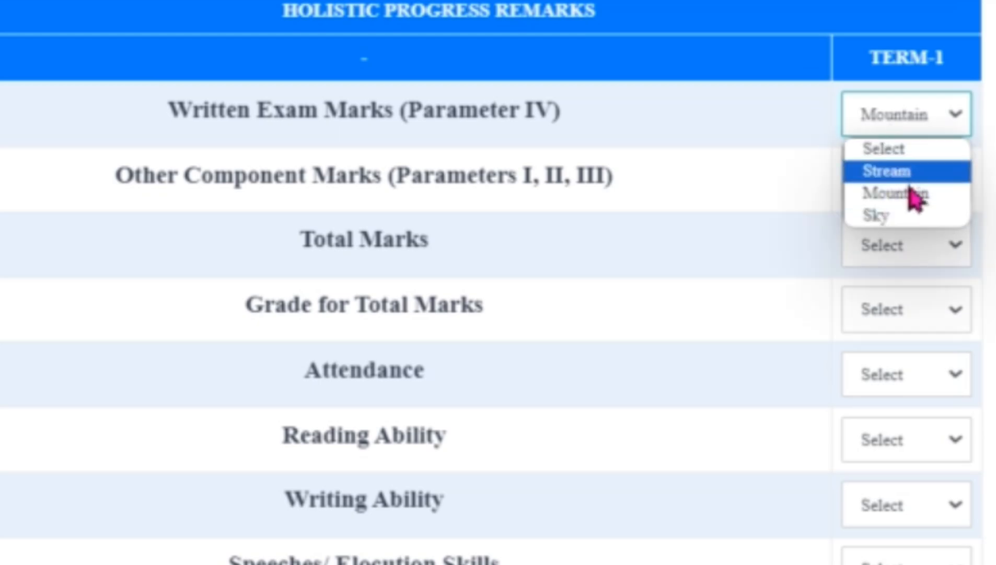
pyautogui.click(919, 216)
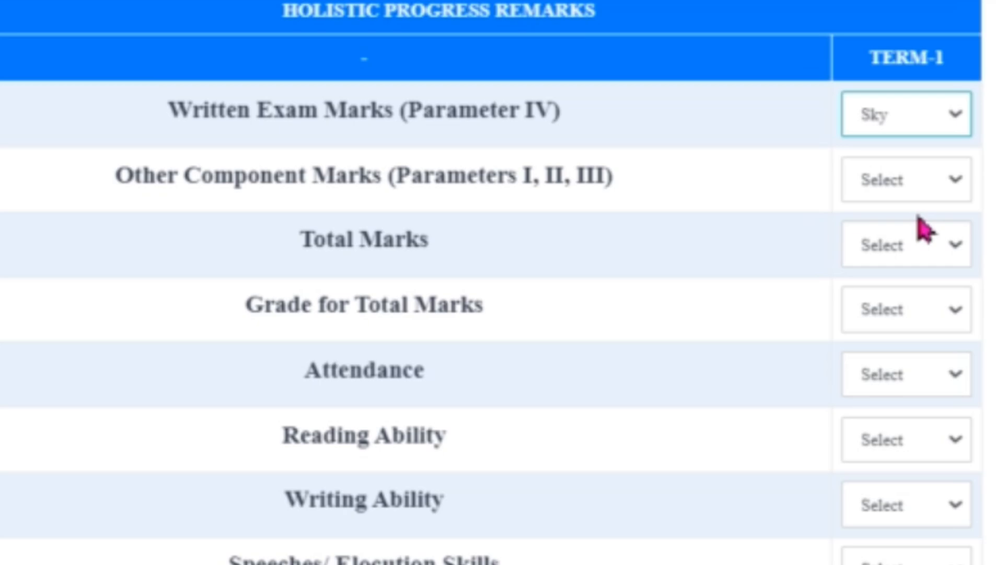
pyautogui.click(903, 132)
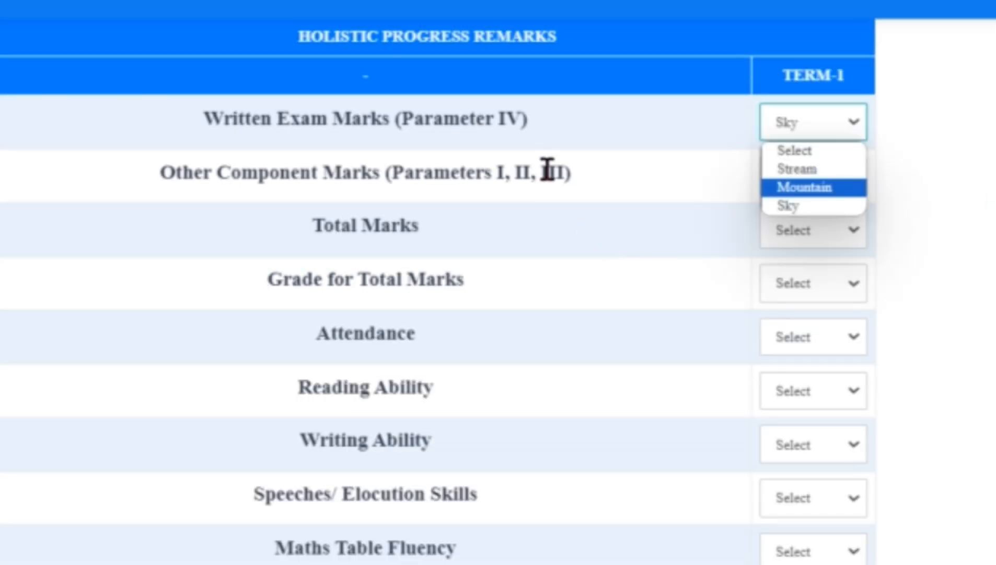
pyautogui.scroll(-5, 438, 291)
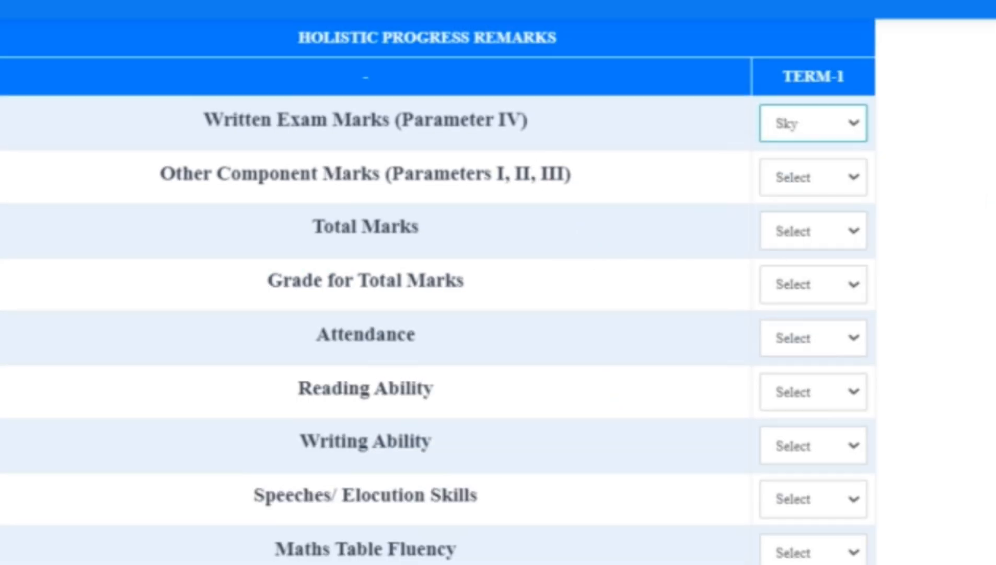
pyautogui.scroll(9, 438, 291)
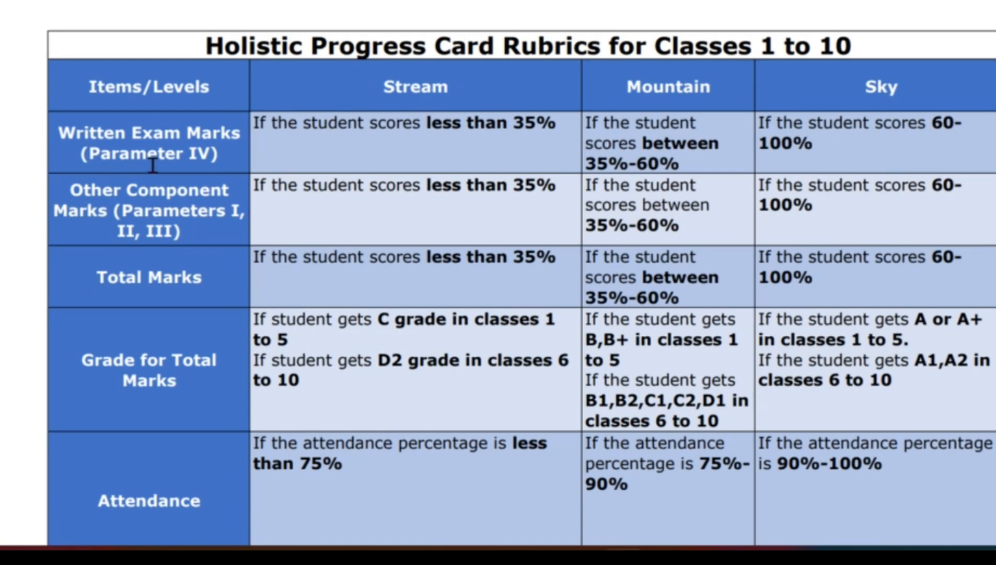
# Examine the Stream, Mountain and Sky criteria for each item in the Holistic Progress Card Rubrics for Classes 1 to 10.
pyautogui.click(225, 2)
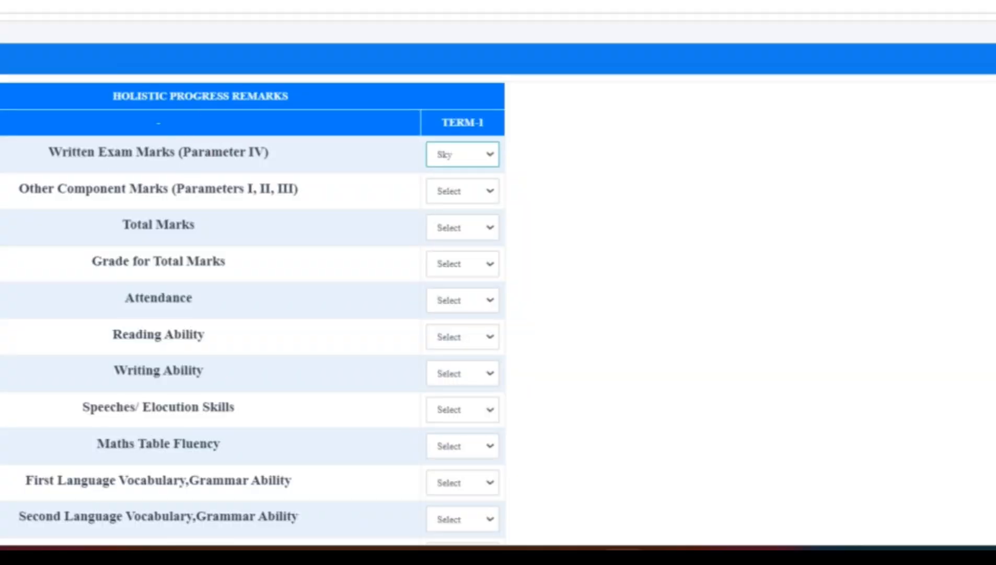
pyautogui.click(225, 2)
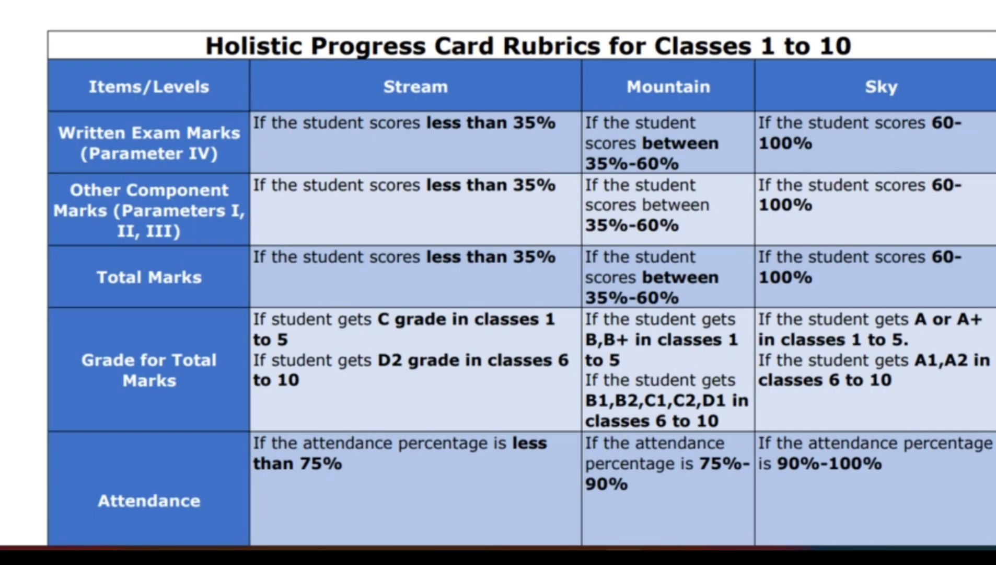
pyautogui.scroll(-15, 499, 275)
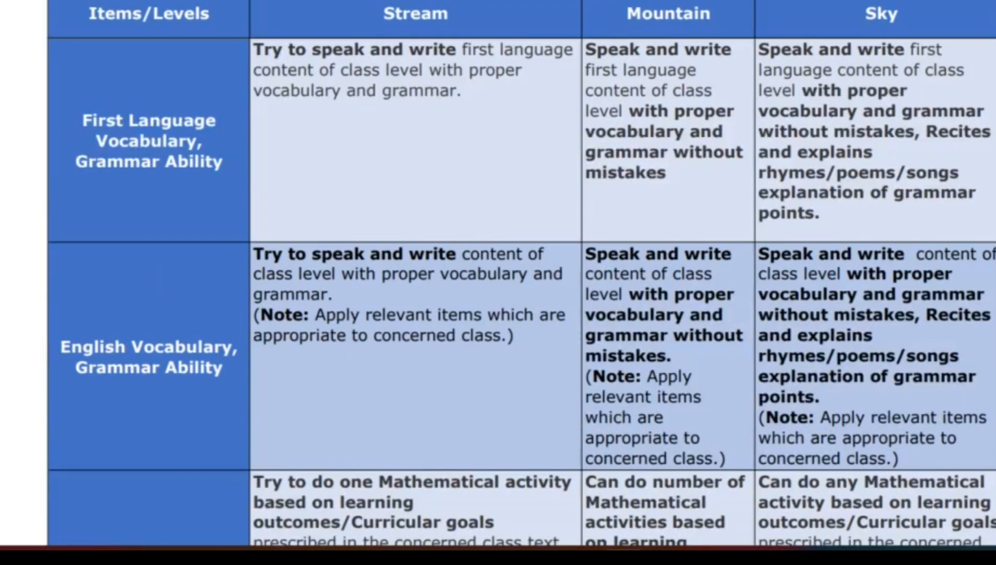
pyautogui.scroll(-20, 498, 274)
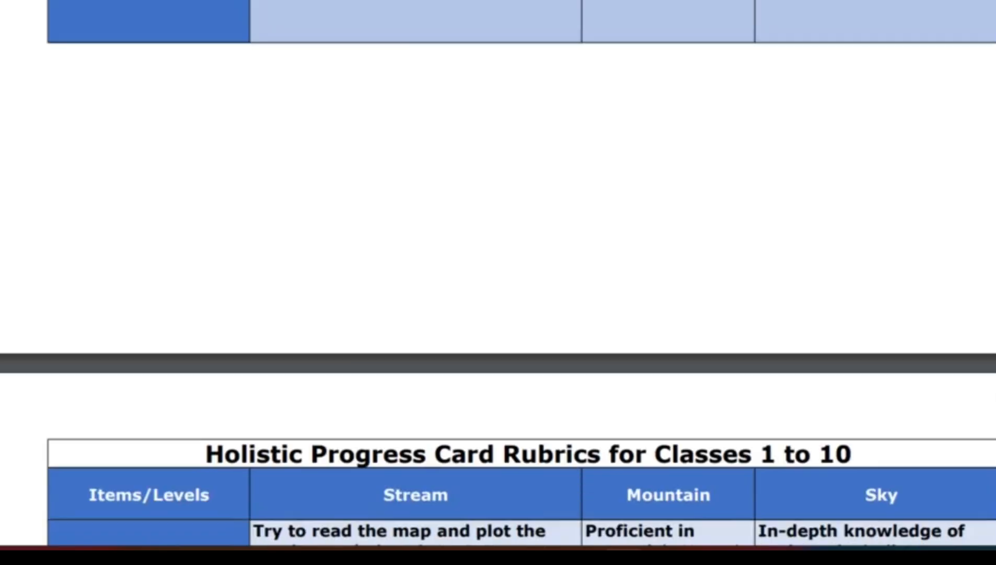
pyautogui.scroll(-10, 498, 275)
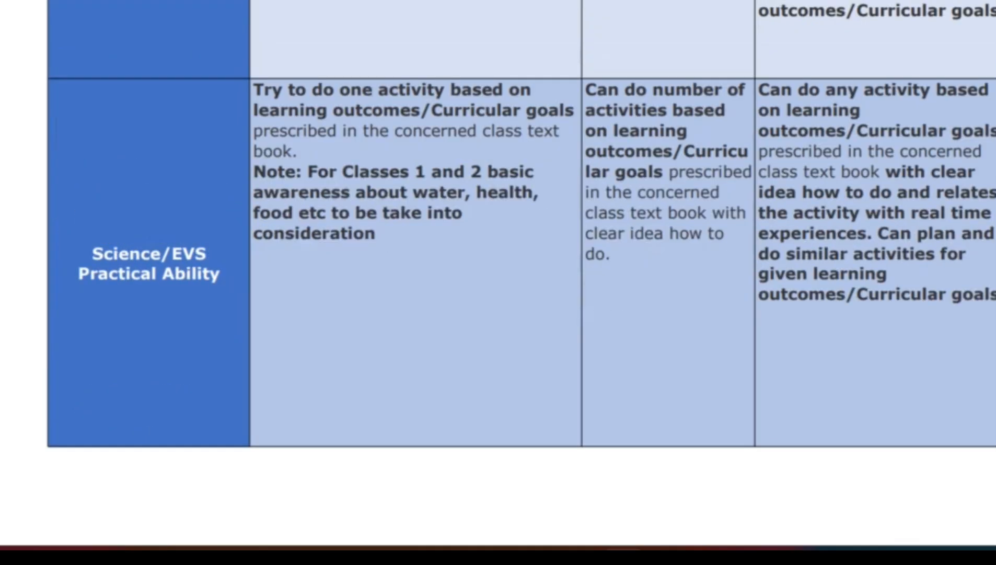
pyautogui.scroll(-5, 498, 274)
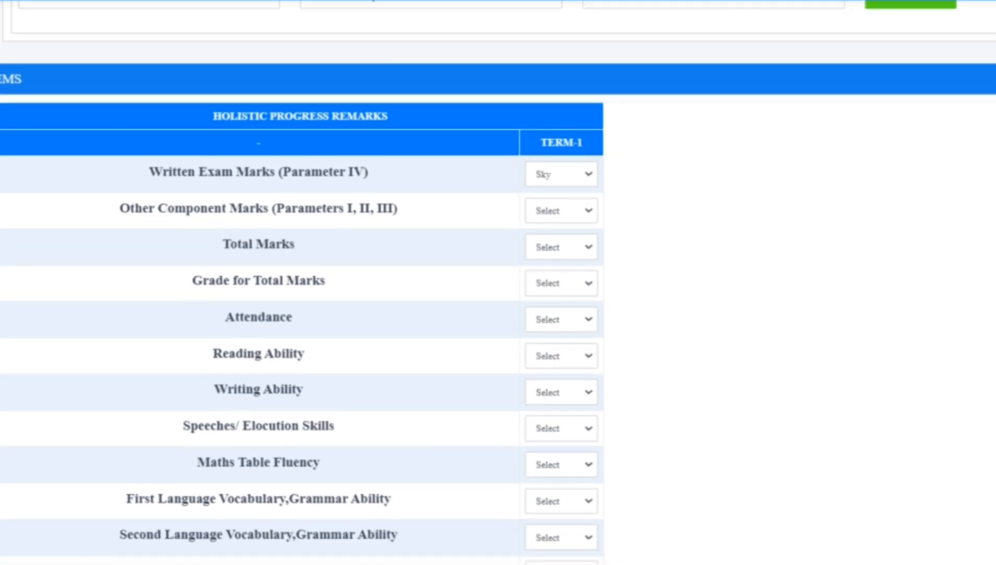
# Review the remaining Term-1 remark items, and load the same student's remarks form for exam type SA2.
pyautogui.scroll(-5, 498, 282)
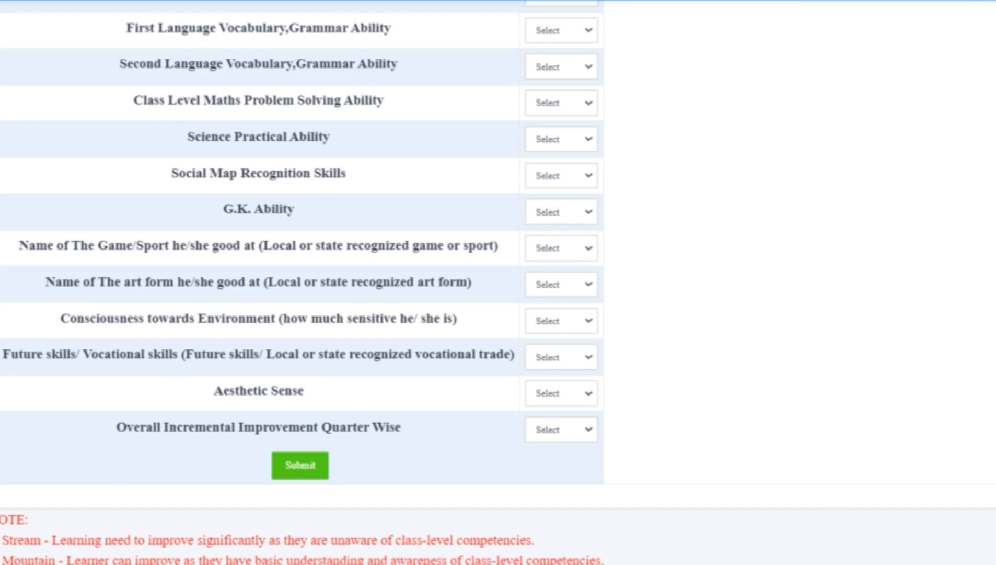
pyautogui.scroll(10, 302, 282)
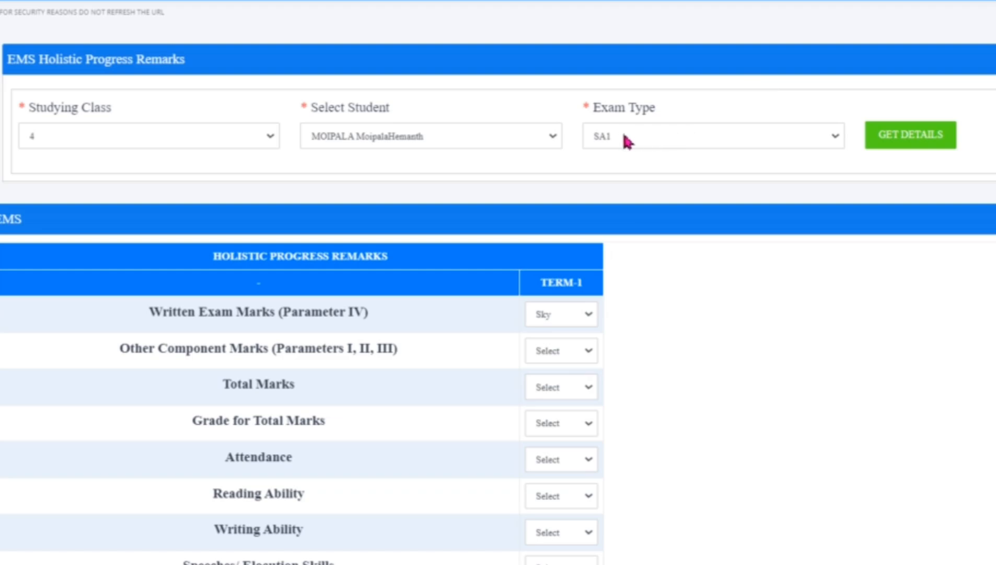
pyautogui.click(618, 139)
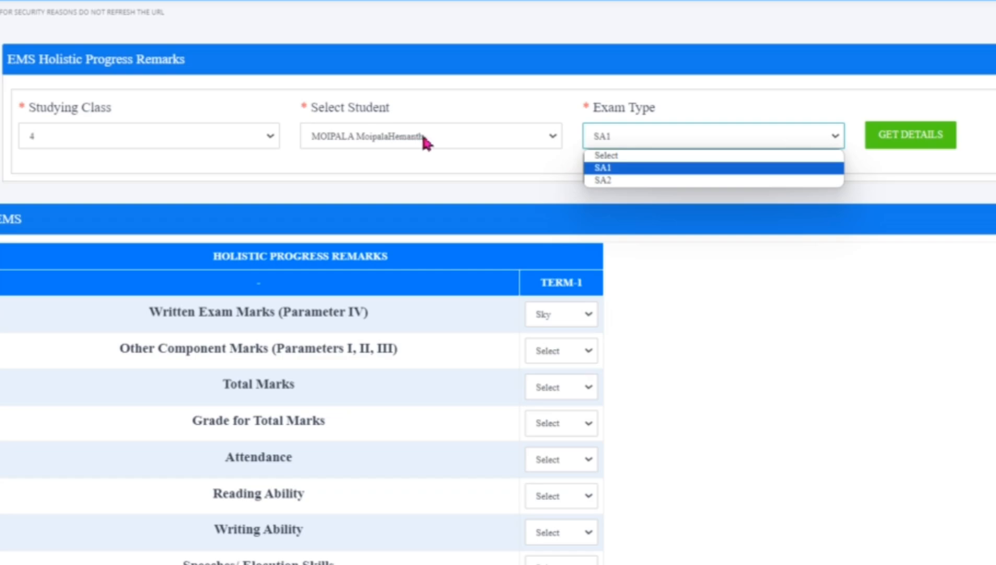
pyautogui.click(623, 184)
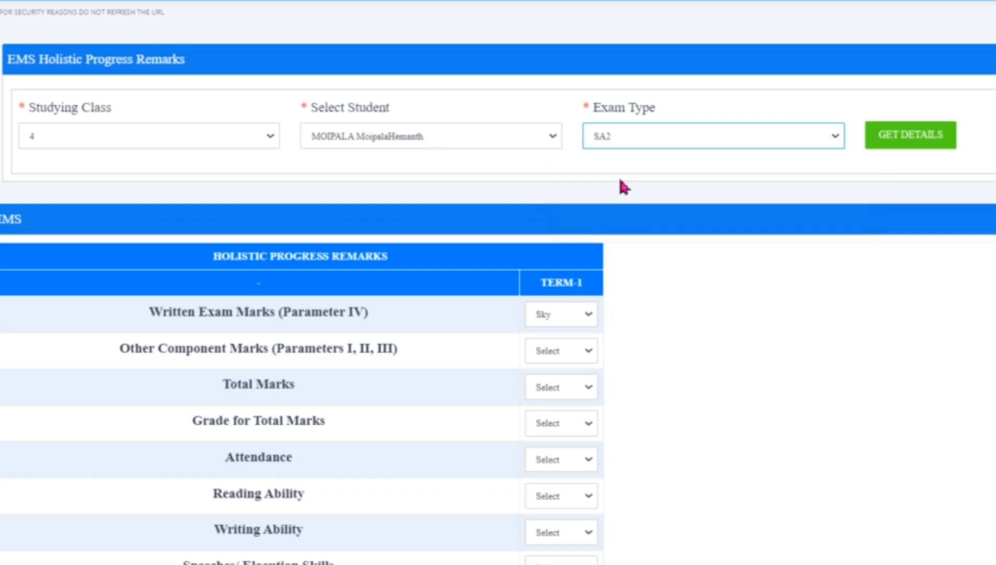
pyautogui.click(896, 144)
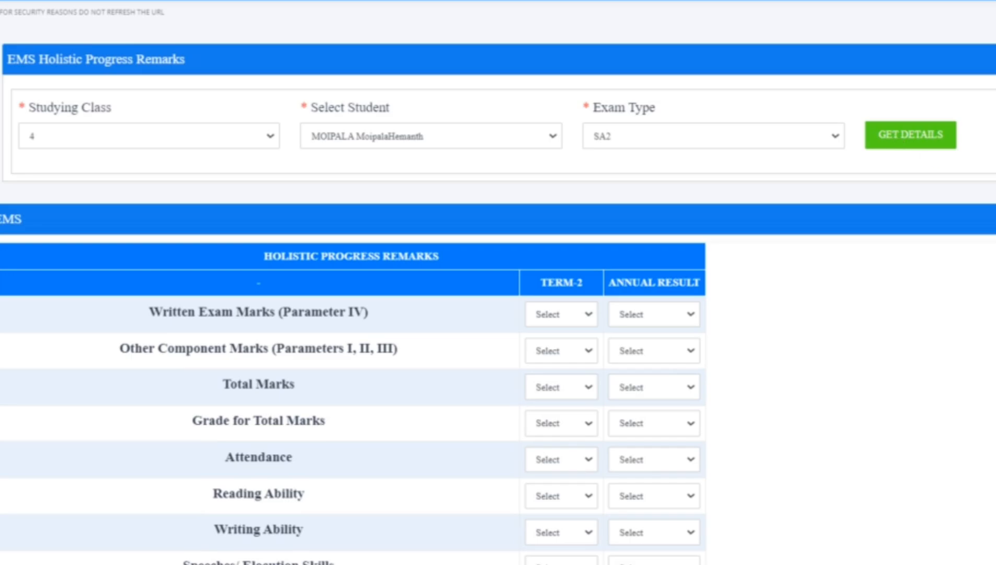
# Review the SA2 form's Term-2 and Annual Result rating fields through the last remark item, consulting the Stream, Mountain and Sky rubric criteria.
pyautogui.scroll(-3, 698, 95)
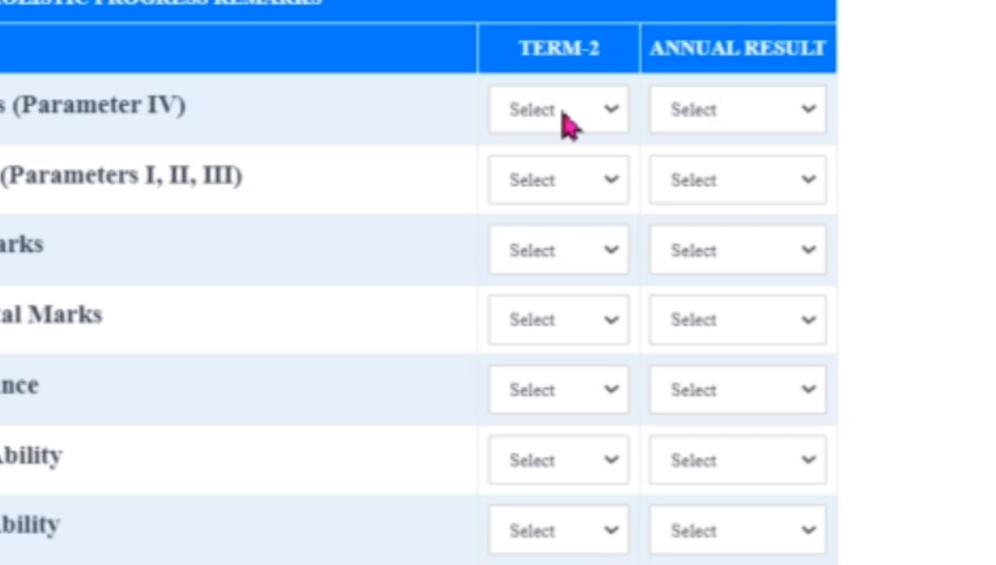
pyautogui.click(789, 116)
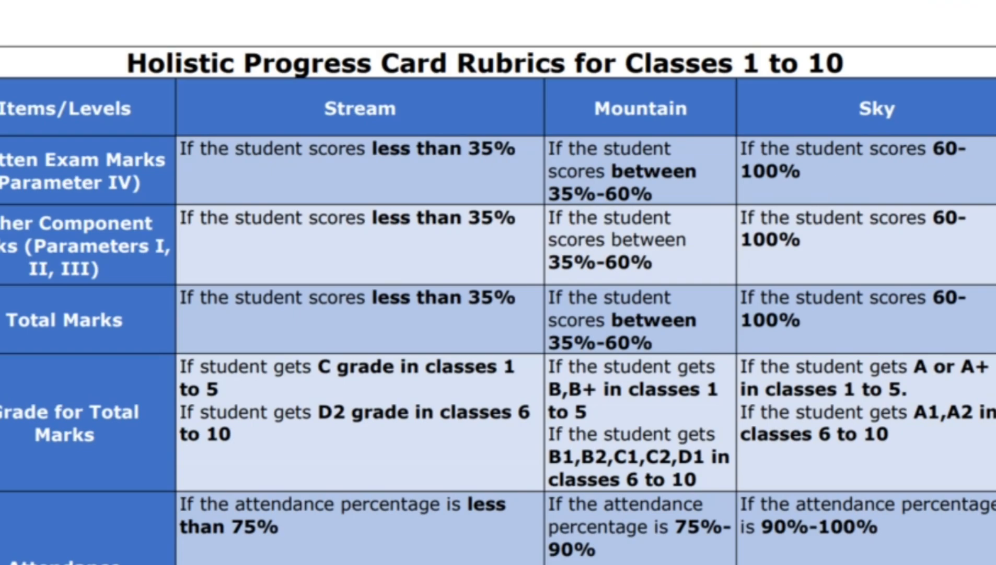
pyautogui.scroll(-11, 499, 282)
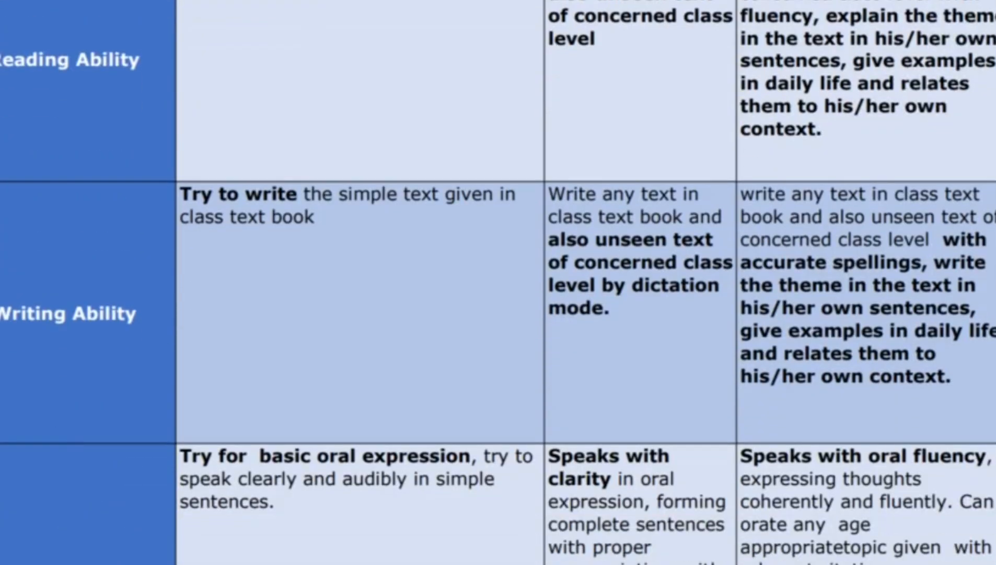
pyautogui.scroll(-4, 498, 282)
pyautogui.scroll(-12, 498, 282)
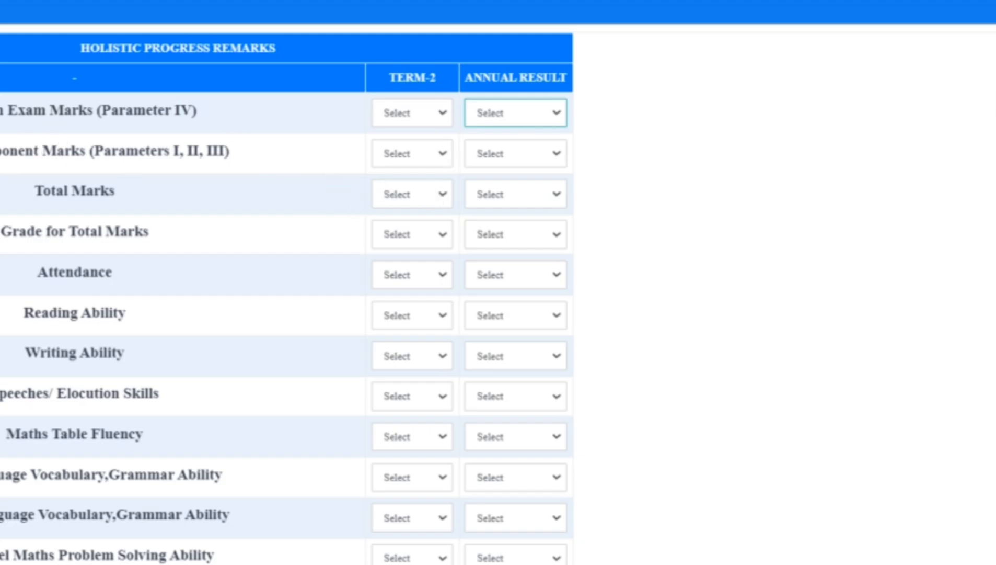
pyautogui.scroll(-6, 286, 282)
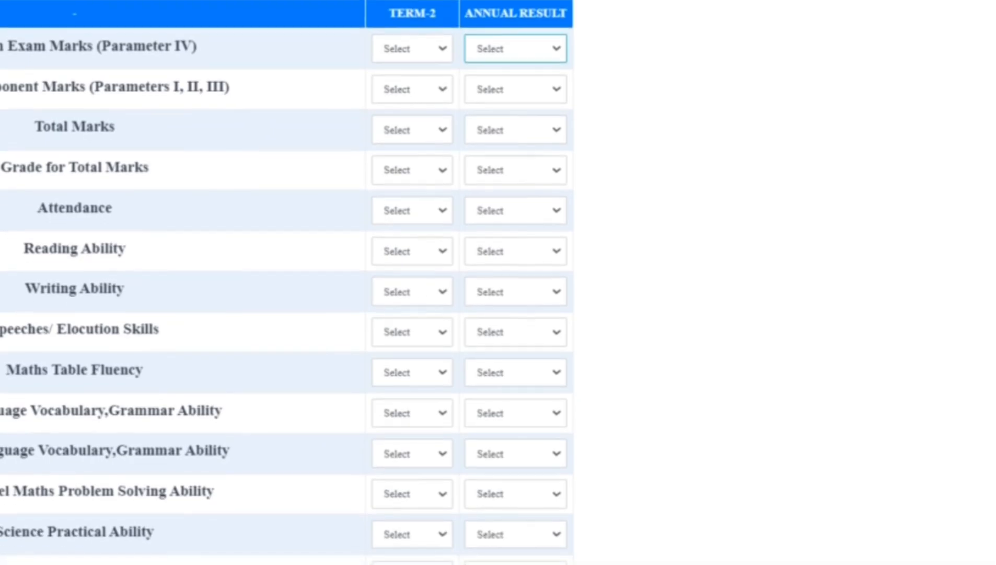
pyautogui.scroll(-3, 287, 282)
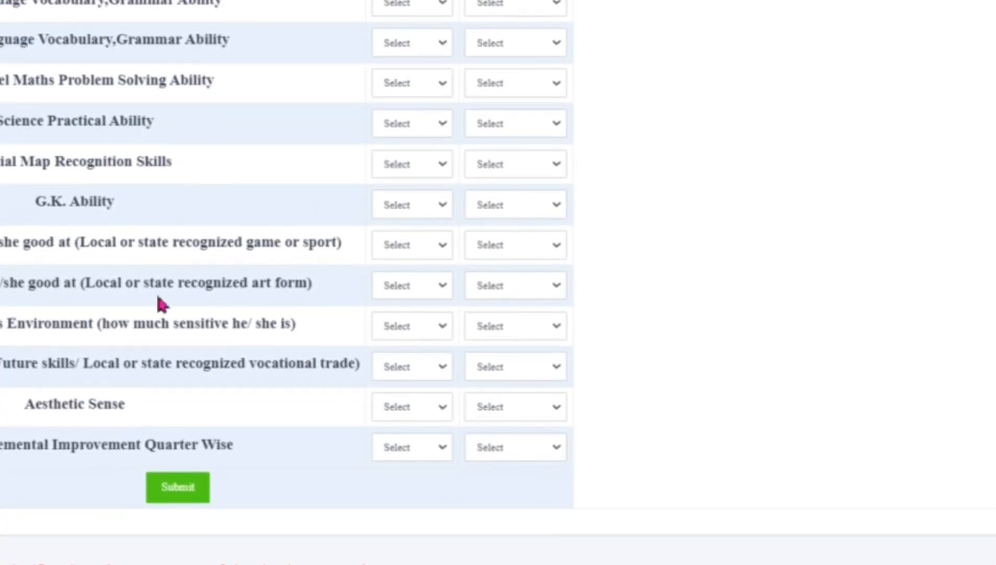